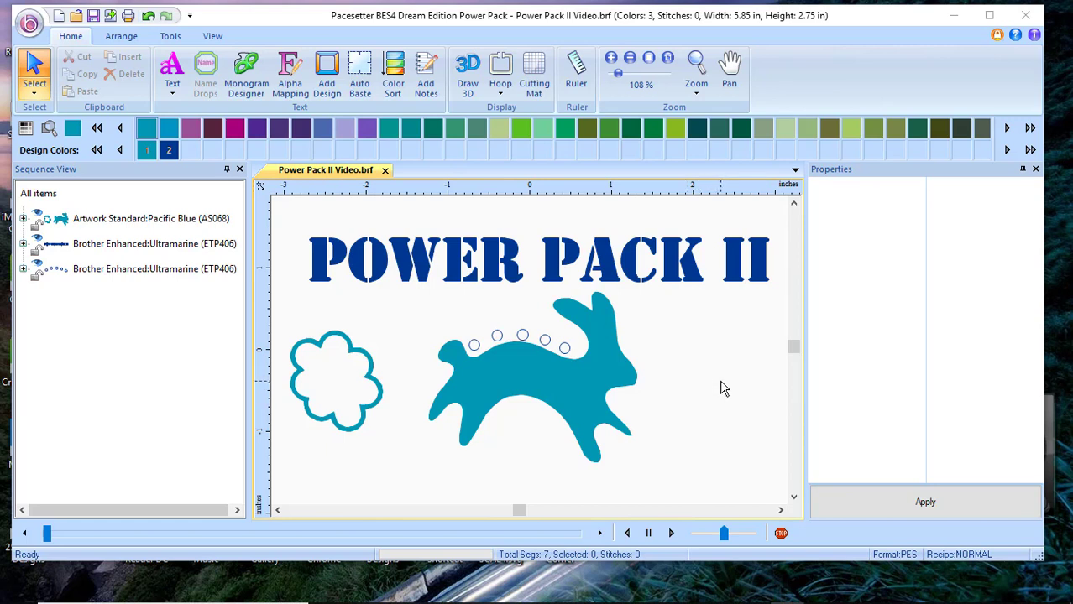
# Check which artwork file types can be imported, including FCM, SVG, DXF, AI, EMF and WMF, without importing a file
pyautogui.click(29, 26)
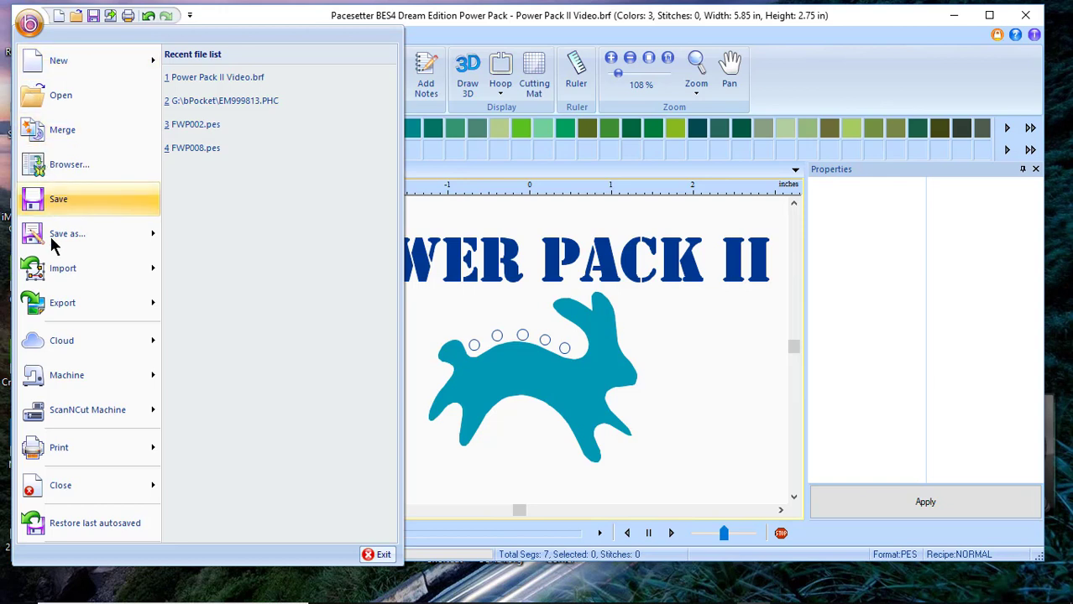
pyautogui.moveTo(52, 270)
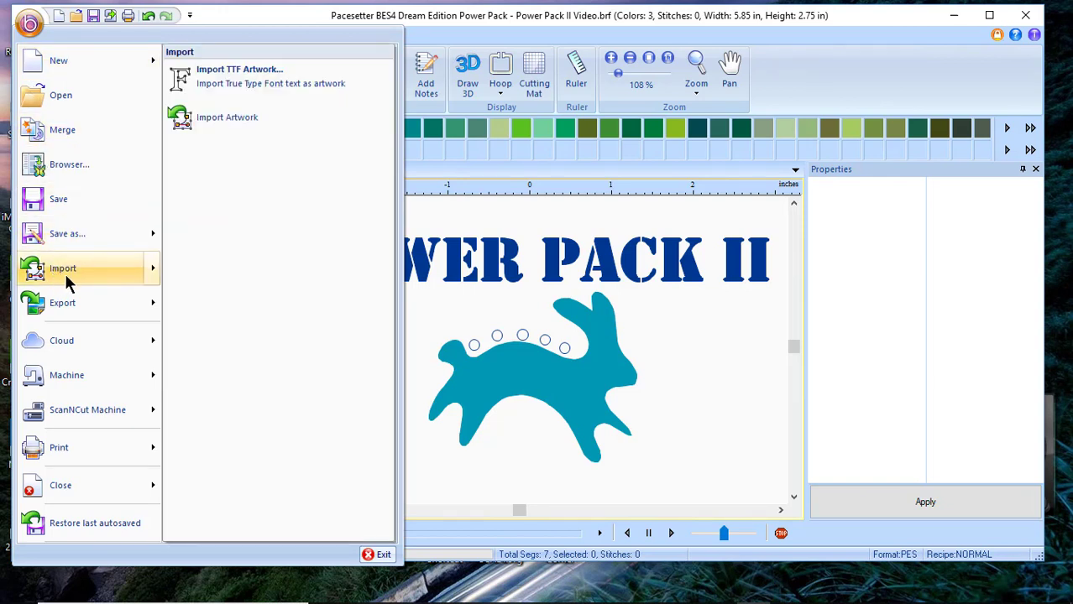
pyautogui.click(259, 118)
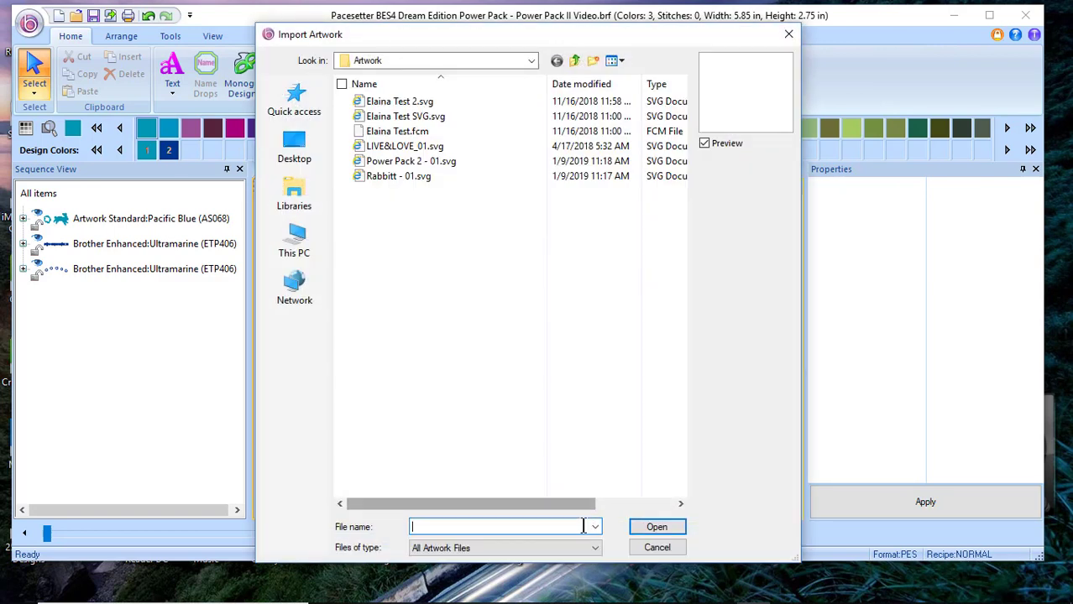
pyautogui.click(593, 548)
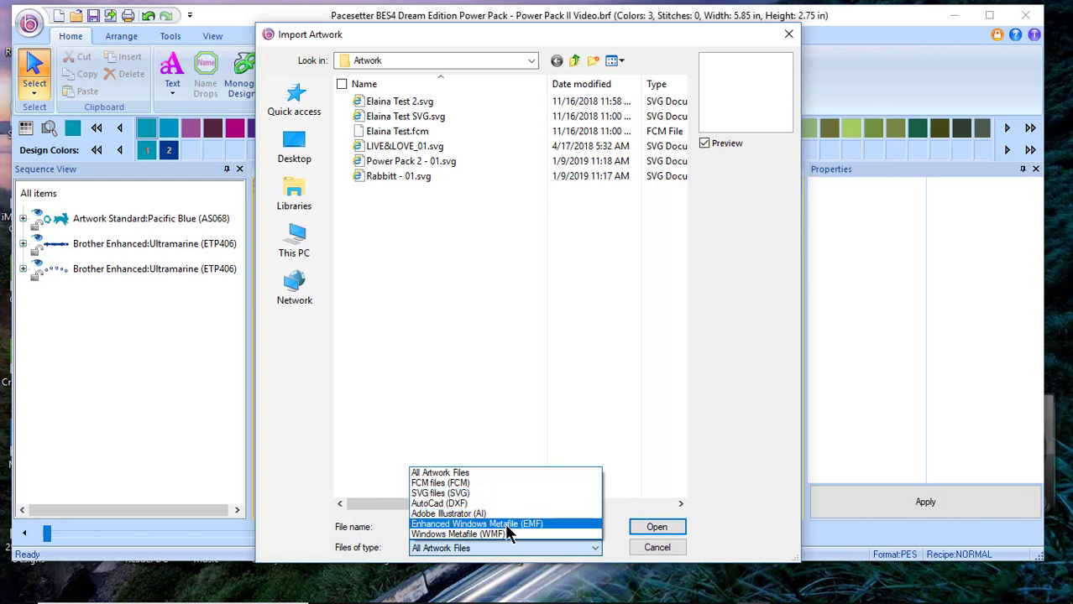
pyautogui.click(667, 557)
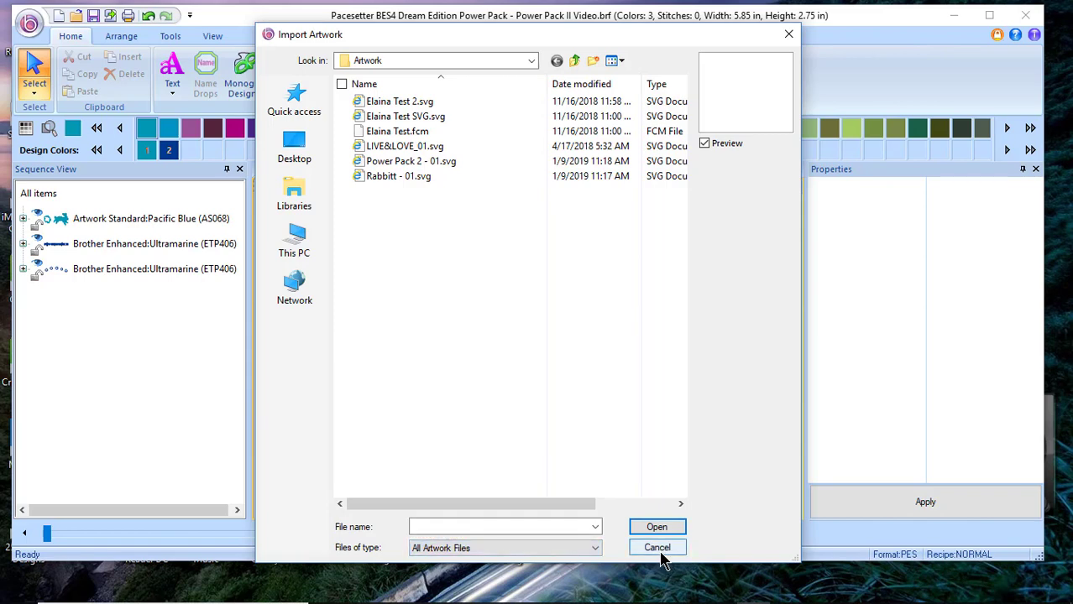
pyautogui.click(789, 33)
# Review the available export formats for the design: image, FCM and SVG
pyautogui.click(28, 22)
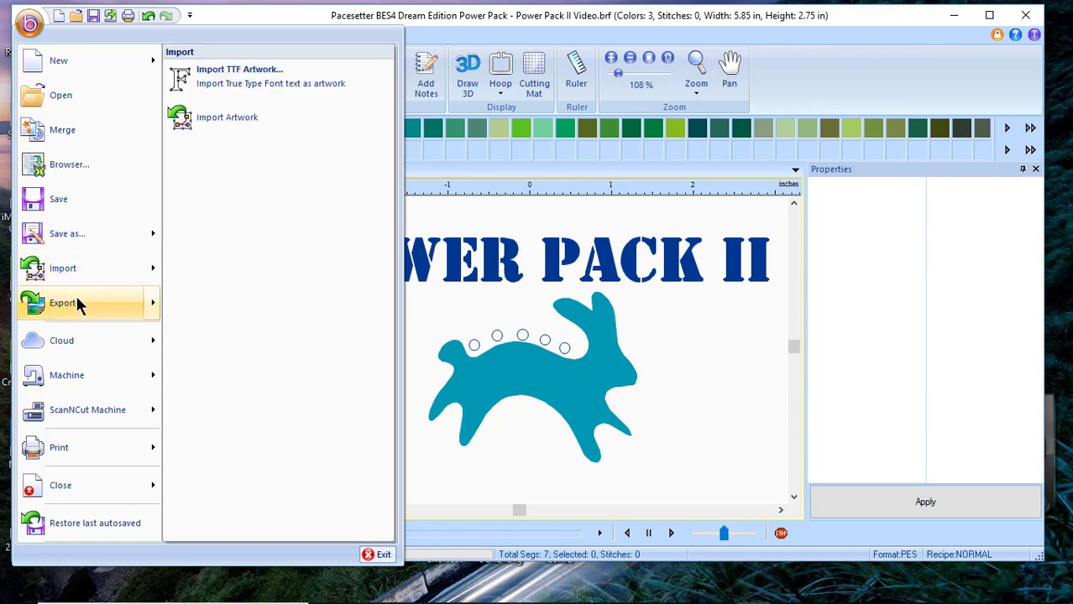
pyautogui.moveTo(76, 303)
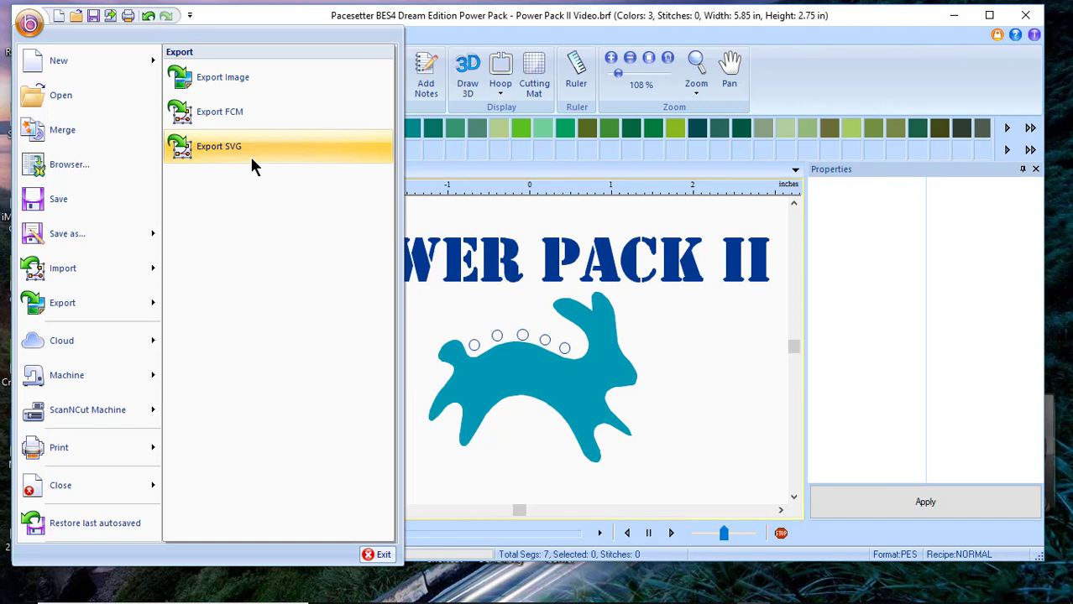
pyautogui.click(517, 223)
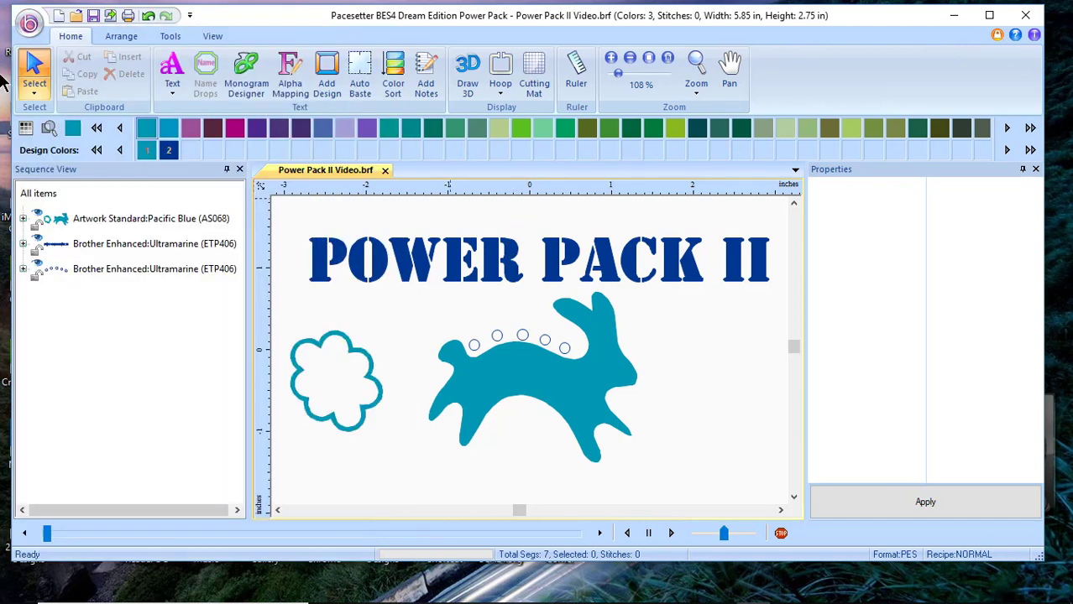
# Review the file formats offered for saving Power Pack II Video.brf under another type, without saving
pyautogui.click(32, 23)
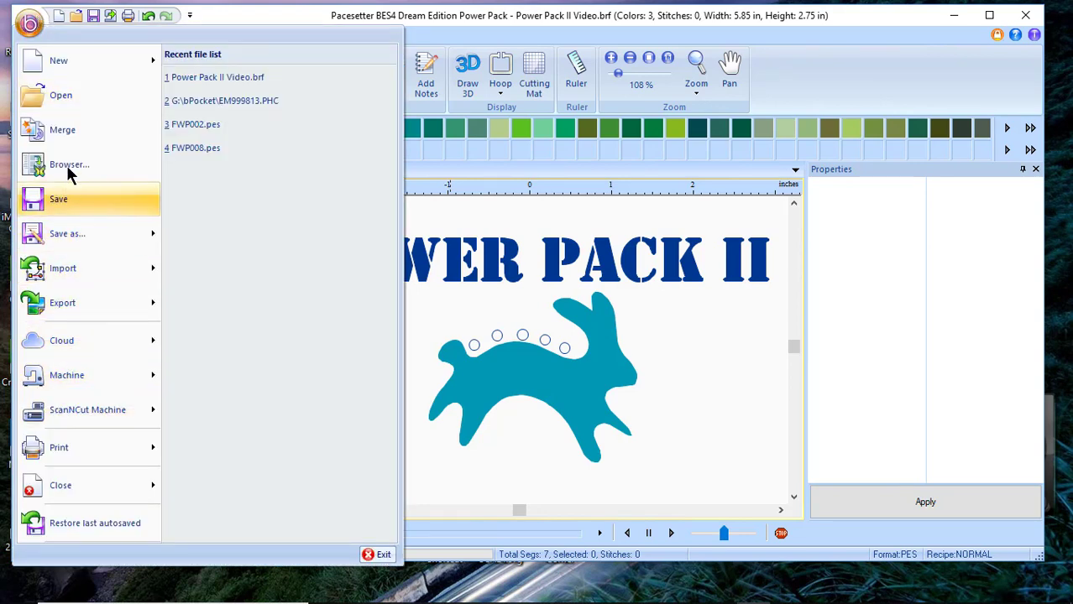
pyautogui.moveTo(92, 233)
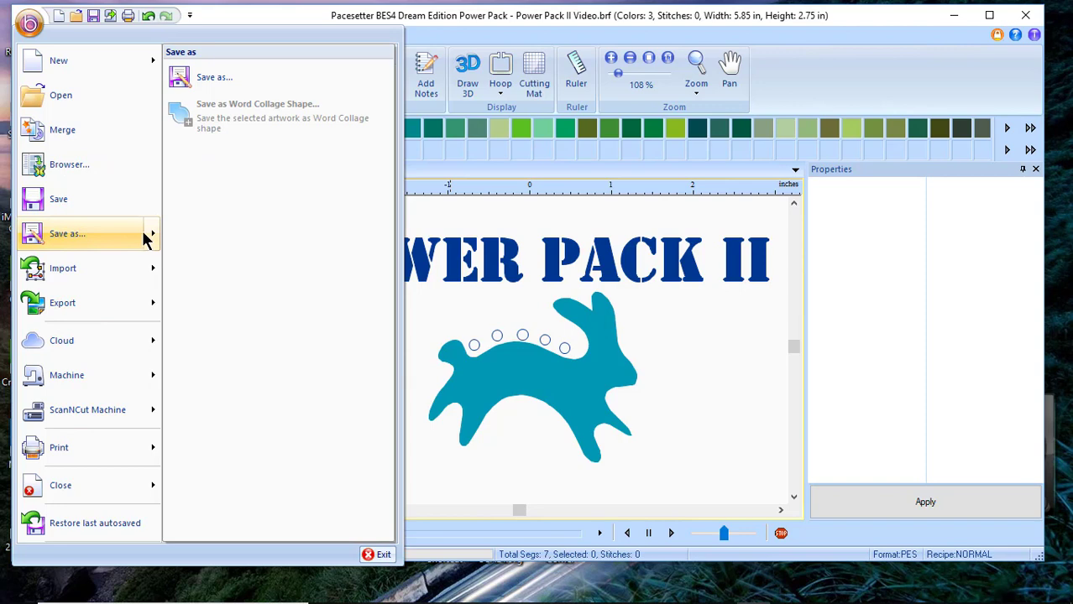
pyautogui.click(217, 81)
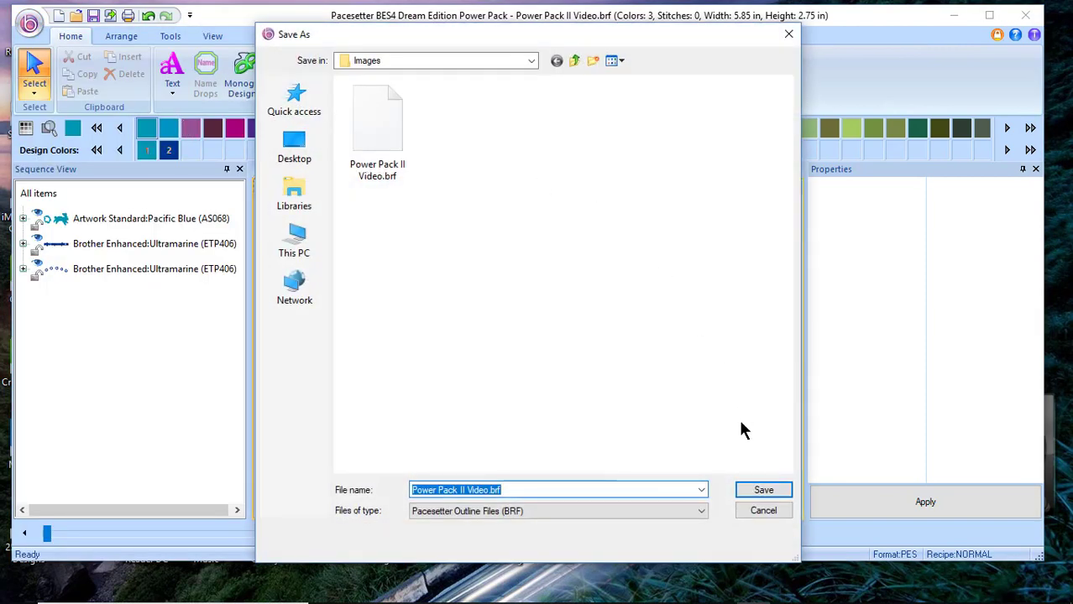
pyautogui.click(702, 493)
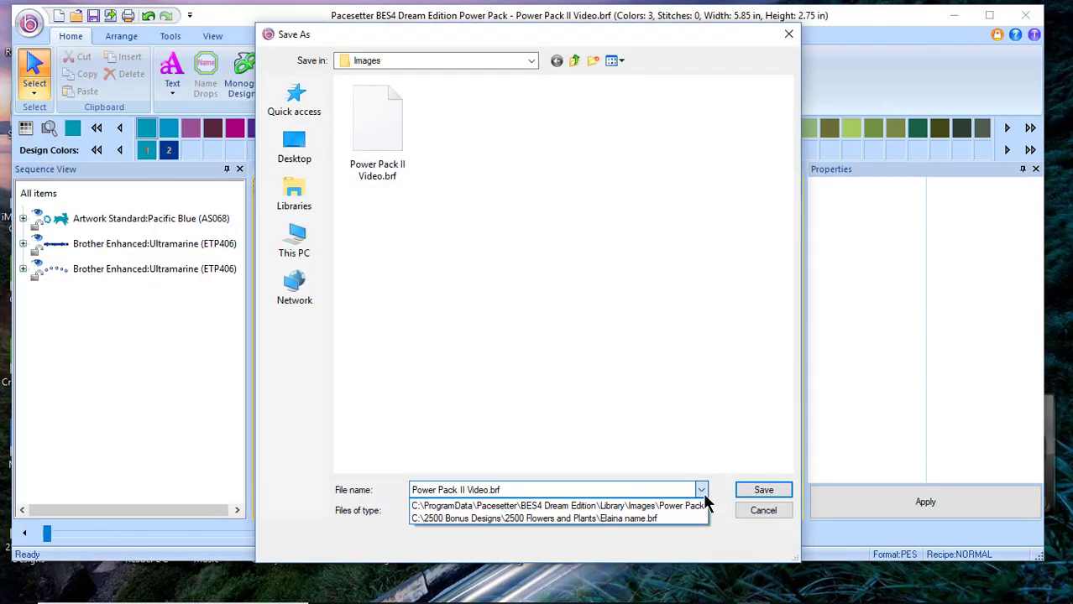
pyautogui.click(722, 474)
pyautogui.click(702, 511)
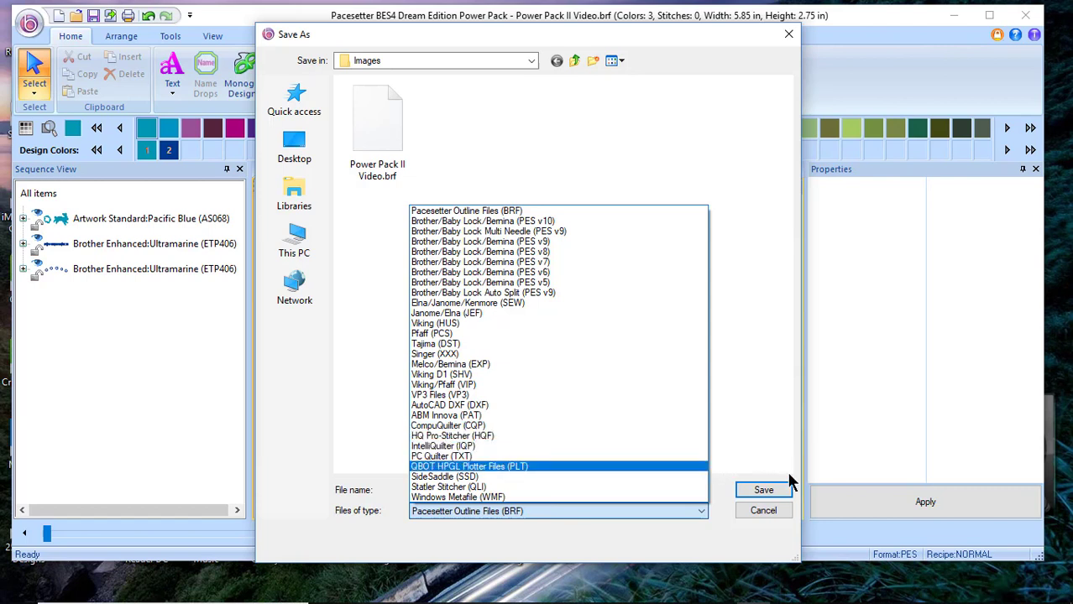
pyautogui.click(760, 508)
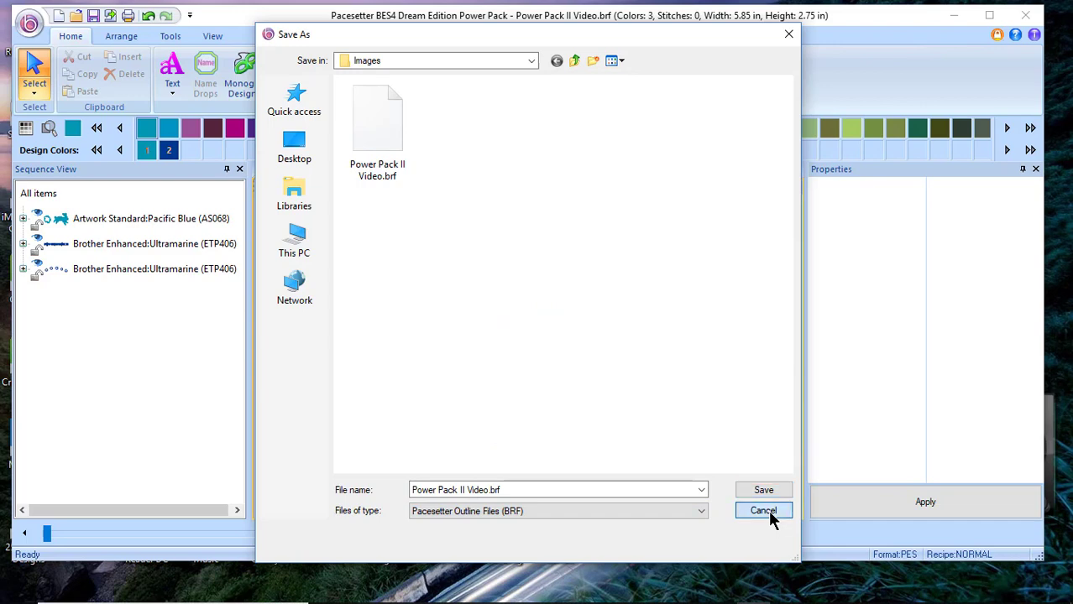
pyautogui.click(766, 511)
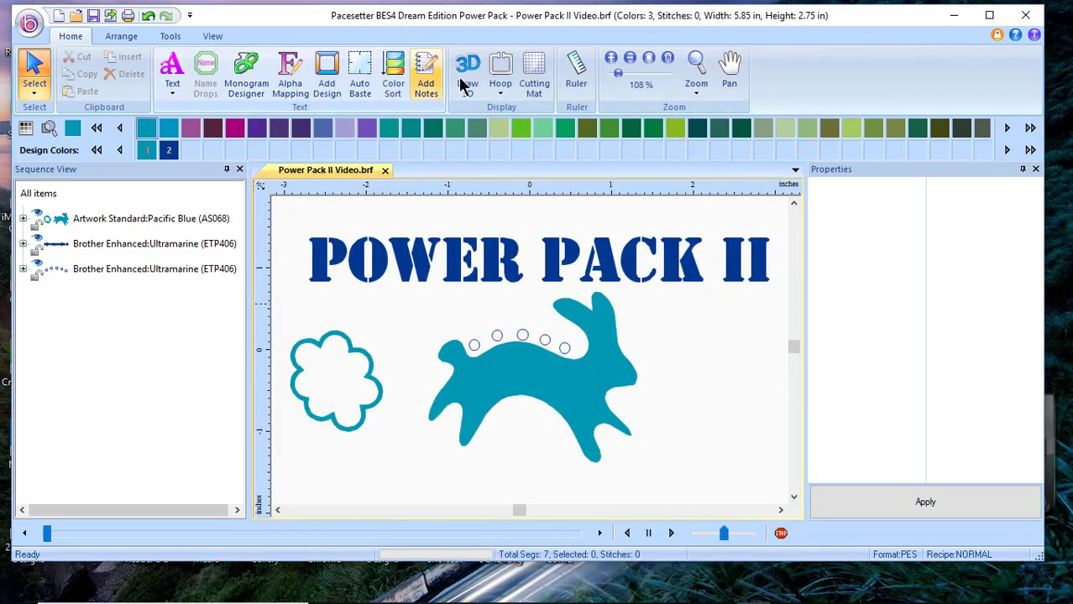
# Add the Elephant design from the Artwork Cut Designs folder beside the rabbit, below the end of the POWER PACK II text
pyautogui.click(330, 78)
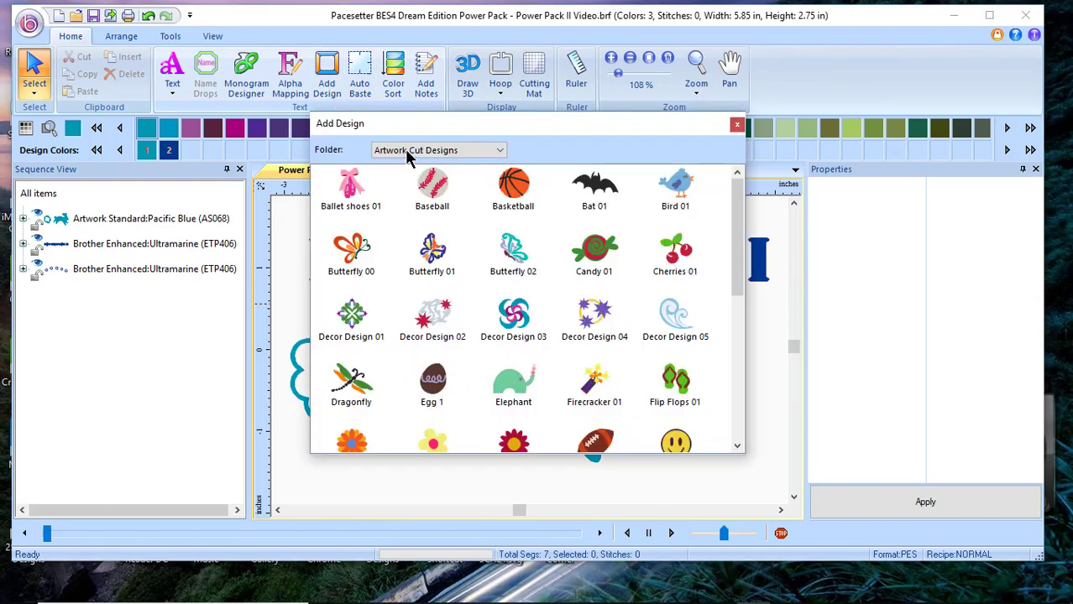
pyautogui.click(502, 151)
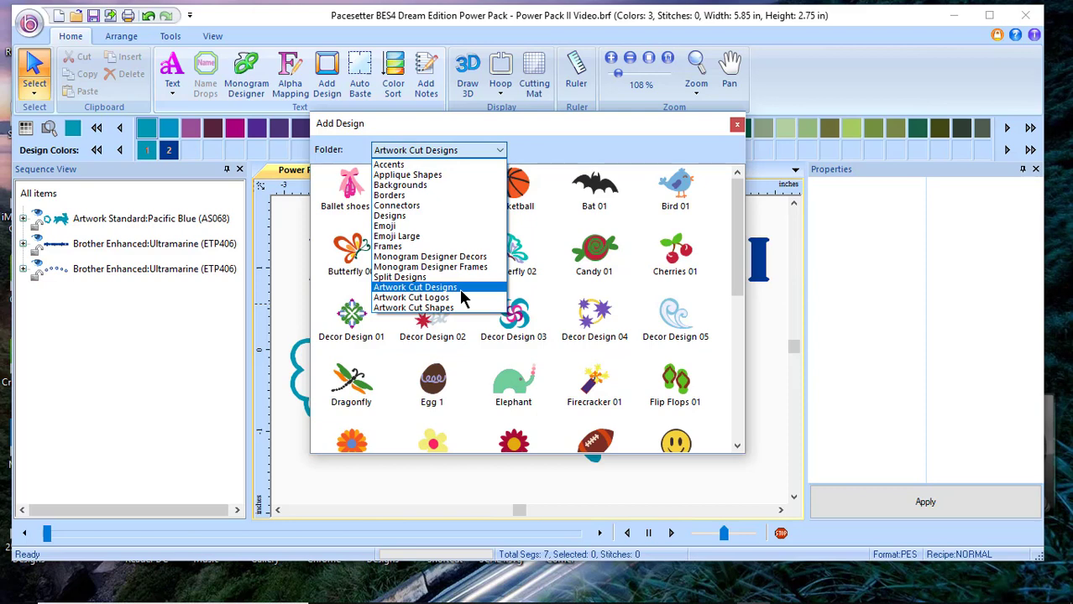
pyautogui.click(518, 392)
pyautogui.doubleClick(514, 388)
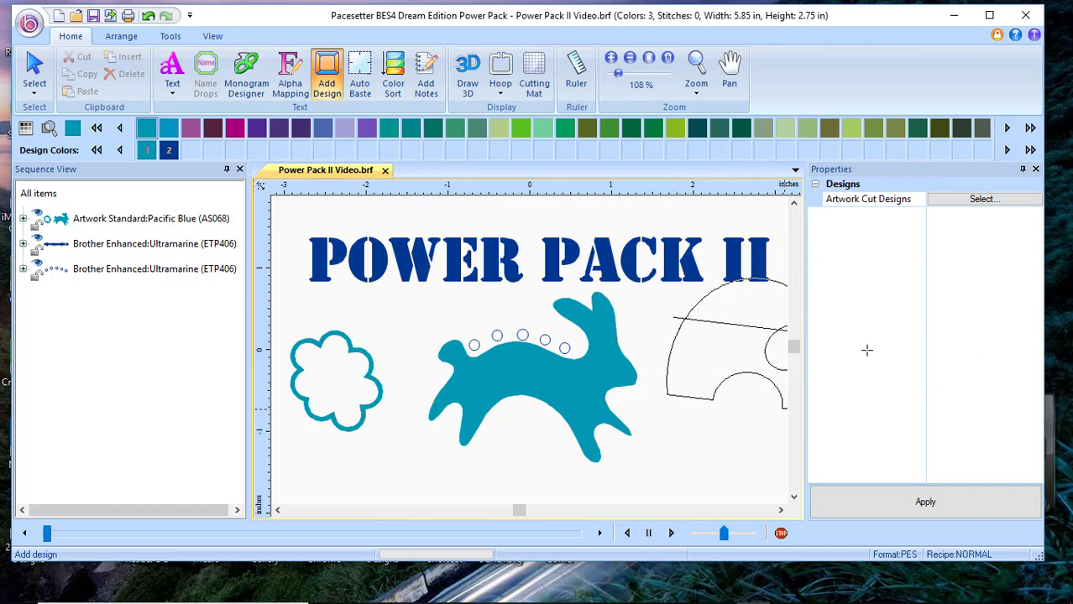
pyautogui.click(743, 332)
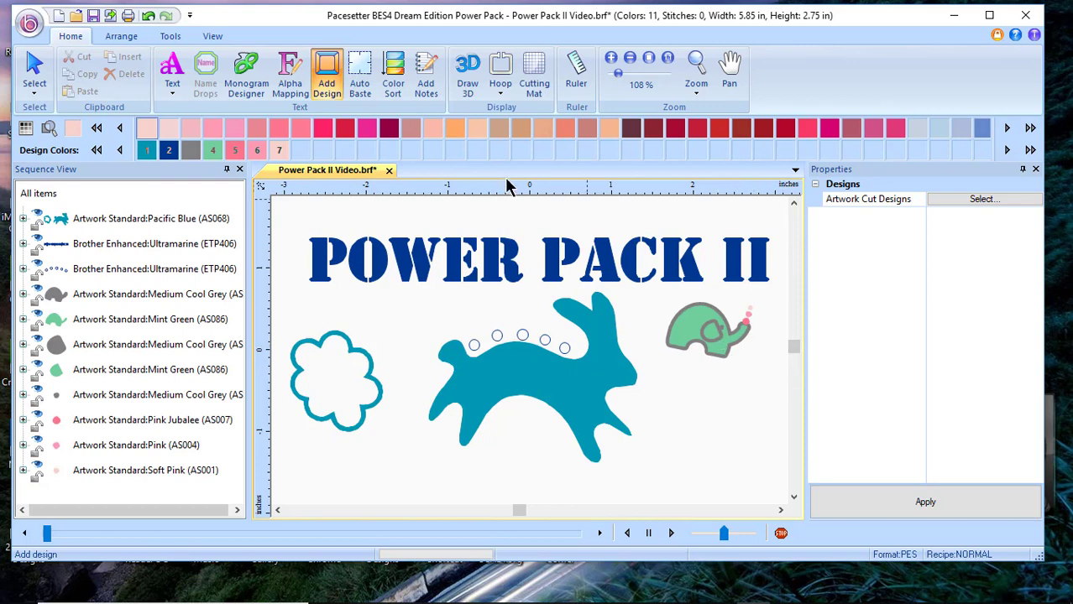
# Show the cutting mat and set its type to Cricut 12x12 in
pyautogui.click(537, 75)
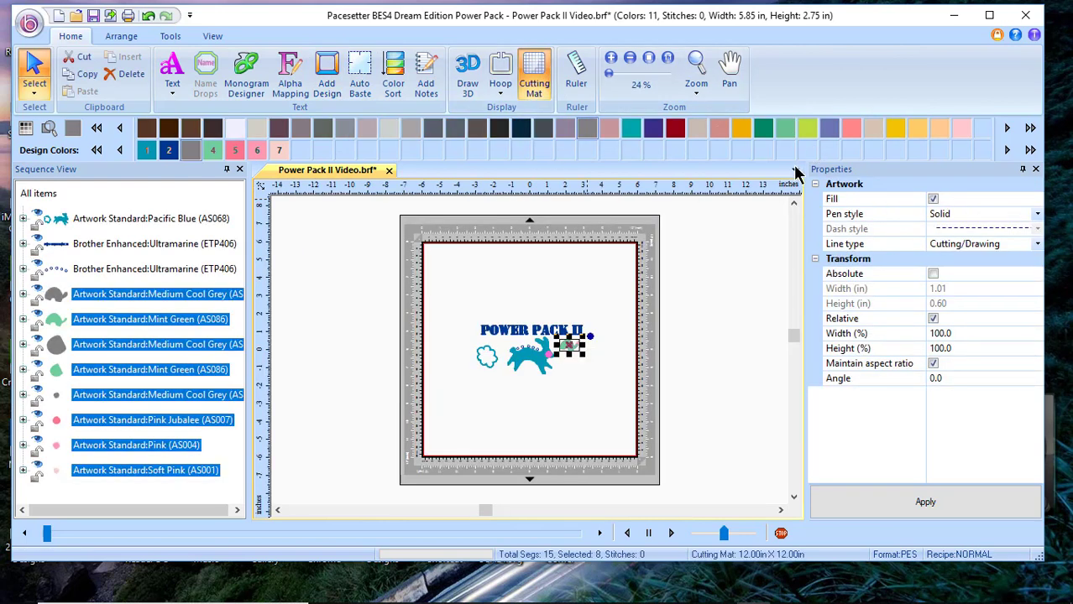
pyautogui.click(633, 233)
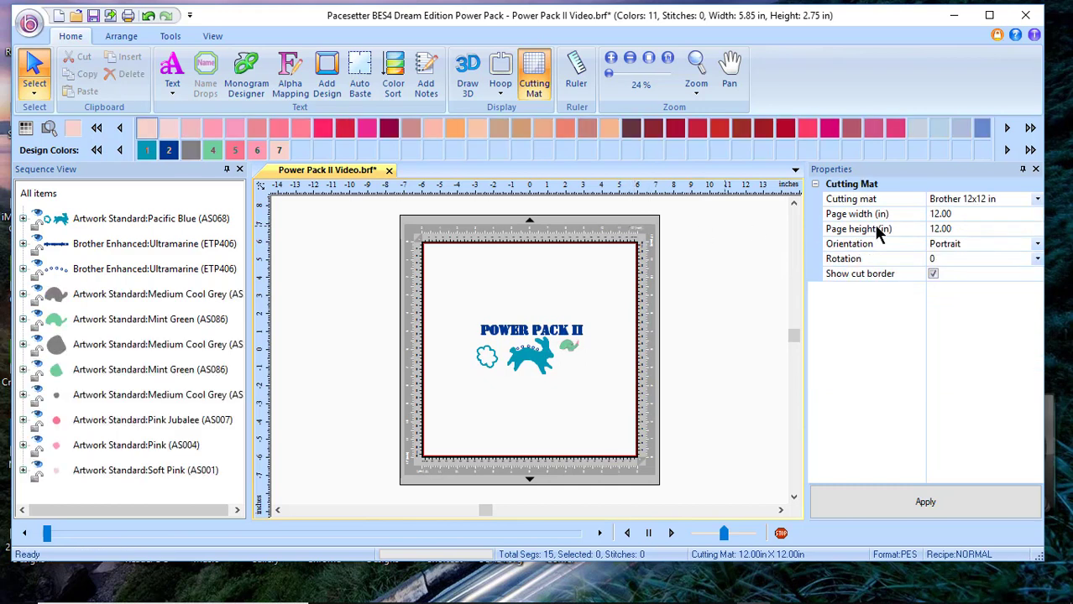
pyautogui.click(1039, 199)
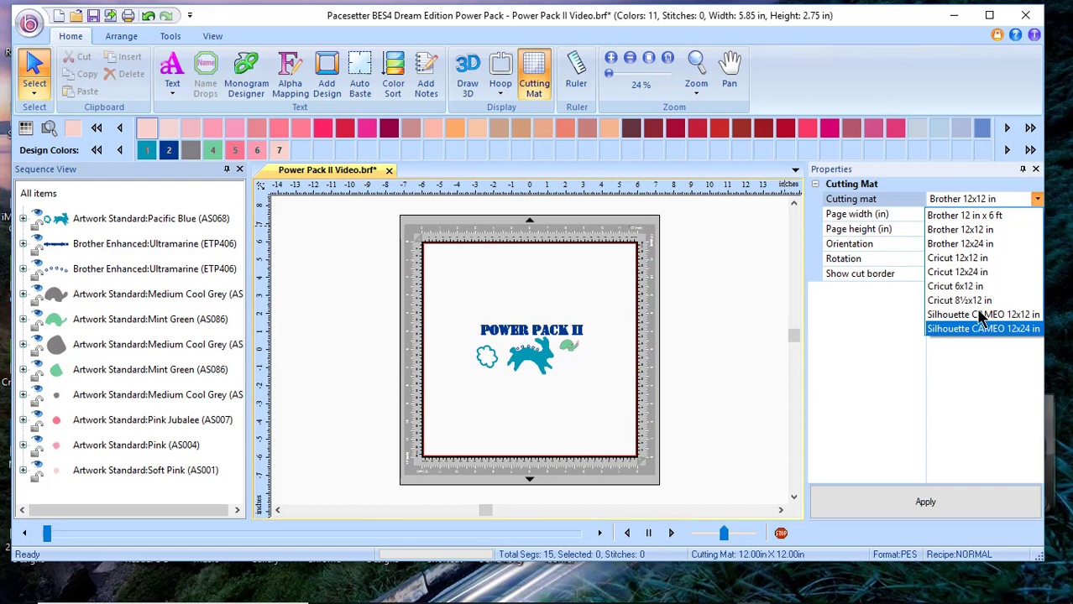
pyautogui.click(967, 260)
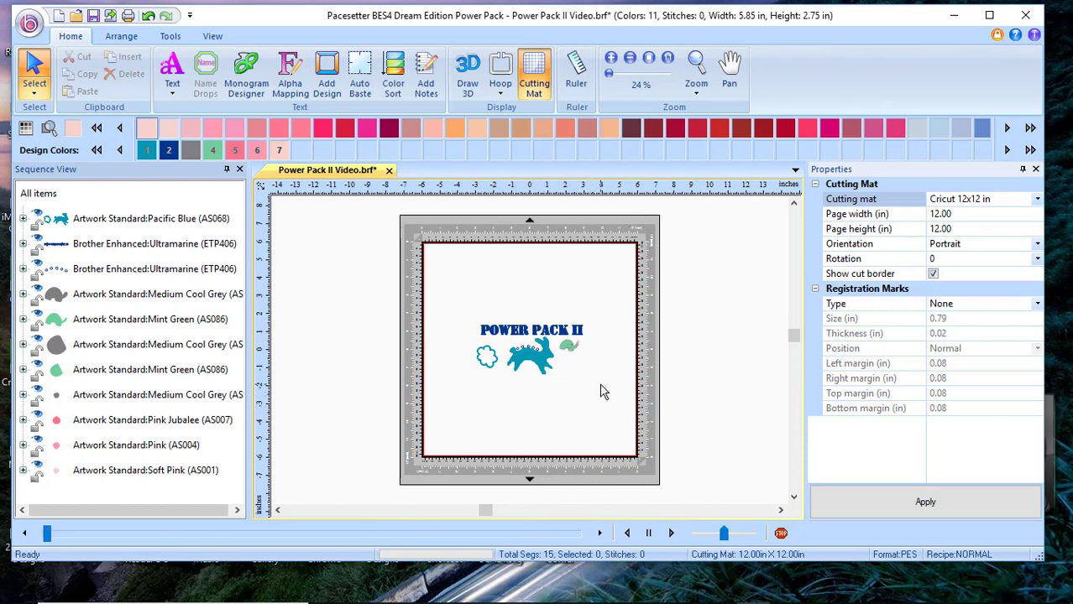
# Hide the cutting mat and fit the whole design in the view
pyautogui.click(538, 77)
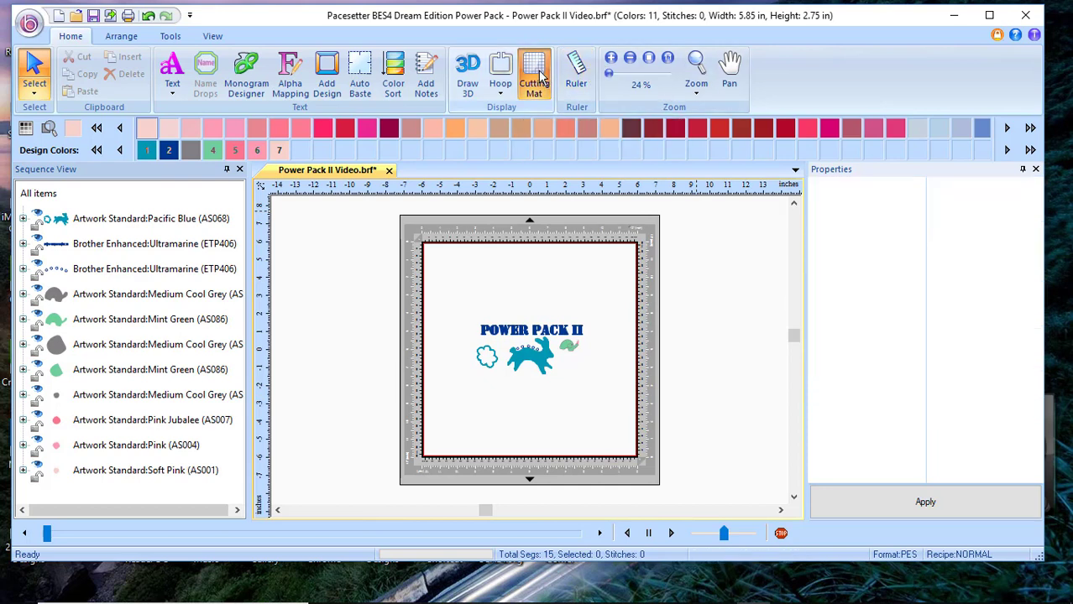
pyautogui.click(649, 59)
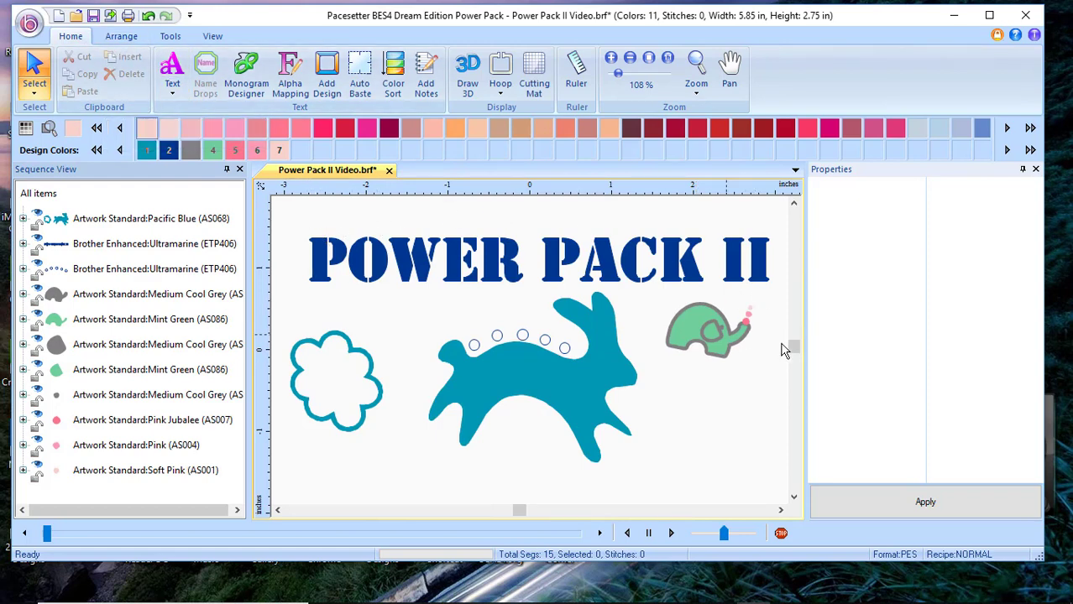
# Select the whole elephant and review the Transform Artwork operations available for it, from Weld to Knockout
pyautogui.moveTo(758, 313); pyautogui.dragTo(764, 386)
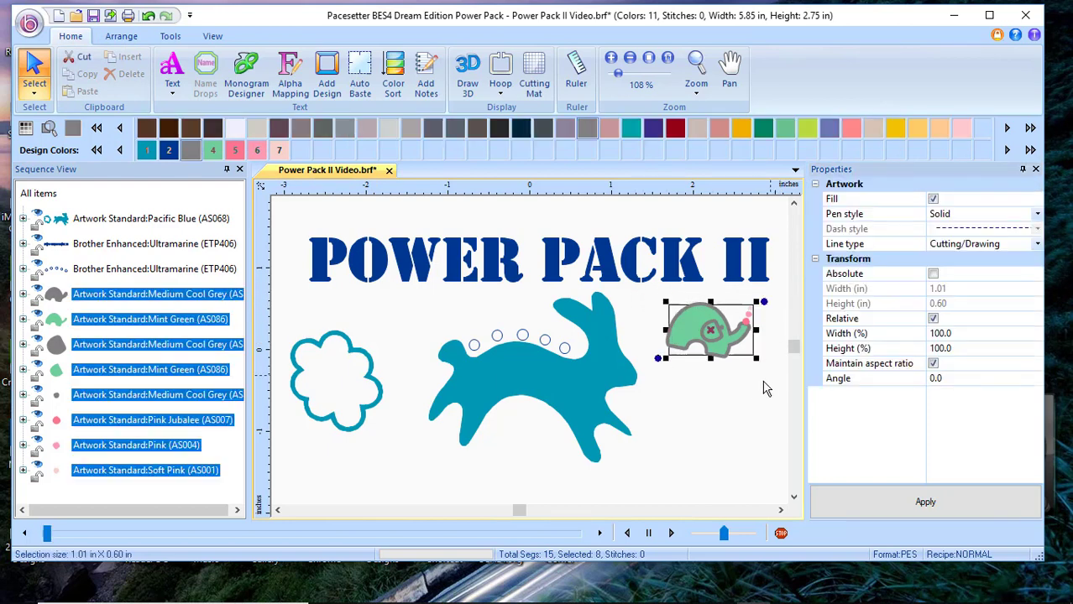
pyautogui.click(122, 37)
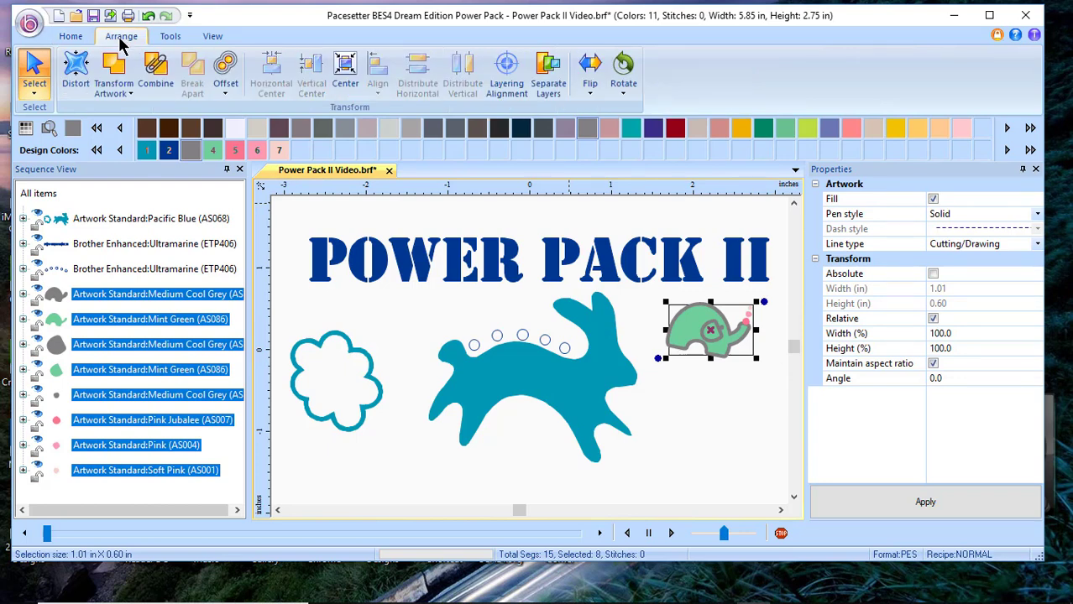
pyautogui.click(124, 92)
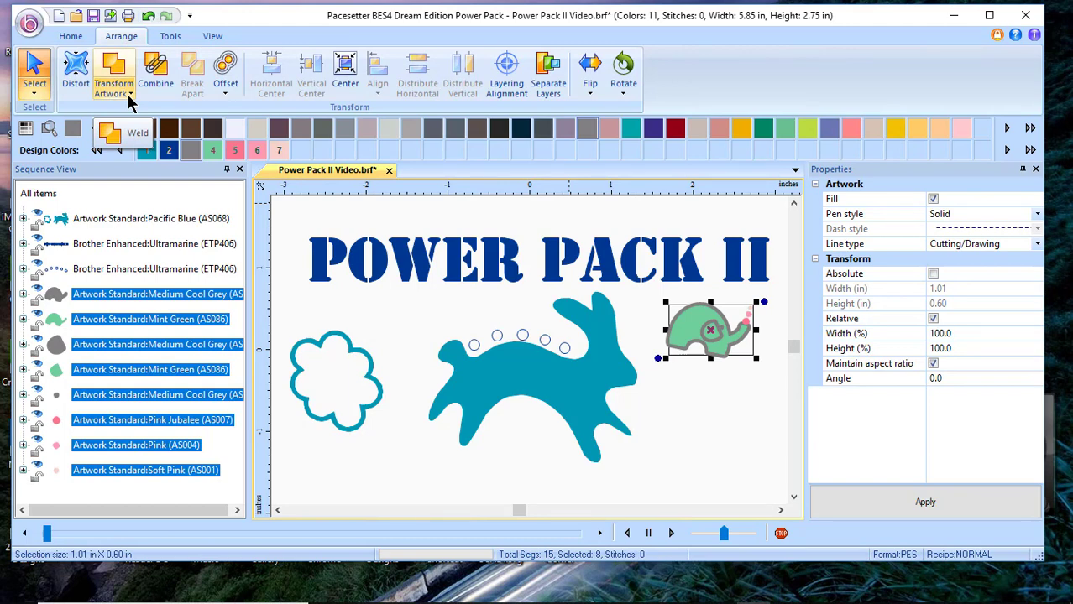
pyautogui.click(130, 99)
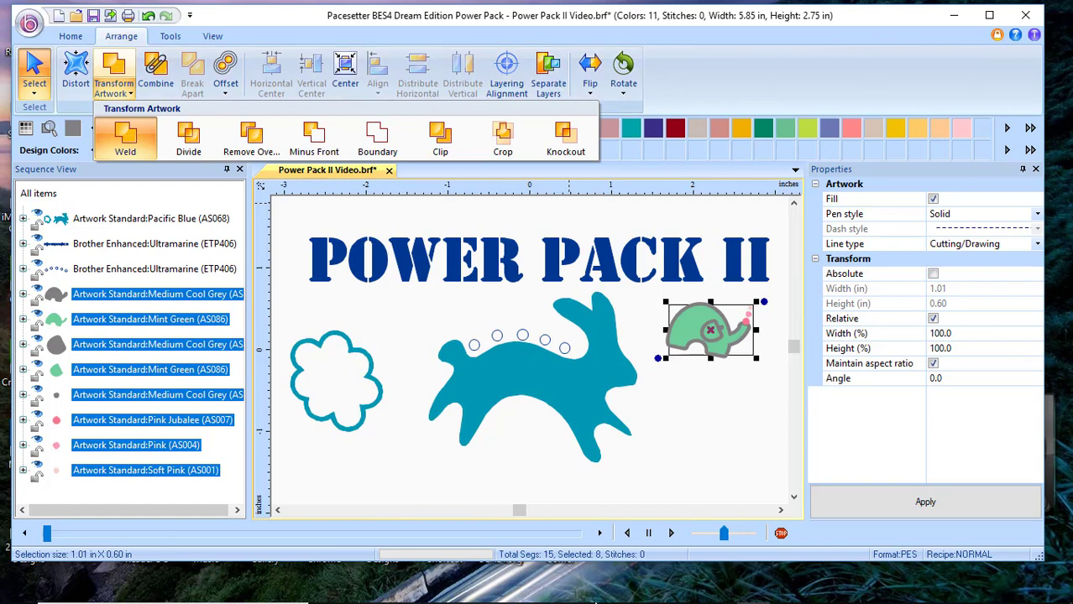
pyautogui.click(691, 456)
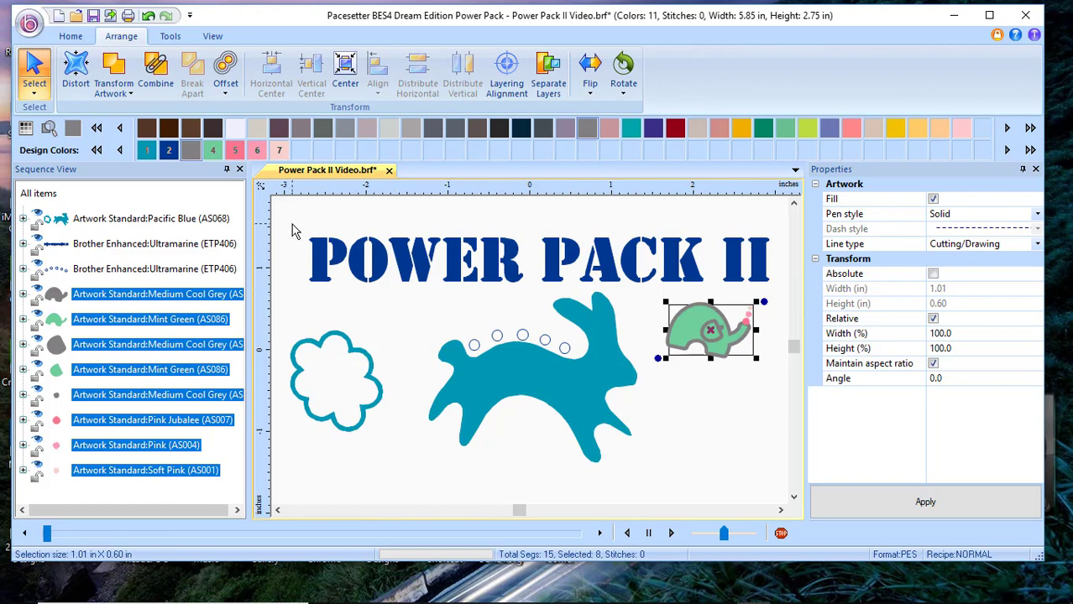
# Select the POWER PACK II lettering and preview the ZigZag distortion on it without applying it
pyautogui.moveTo(291, 224); pyautogui.dragTo(787, 292)
pyautogui.click(694, 489)
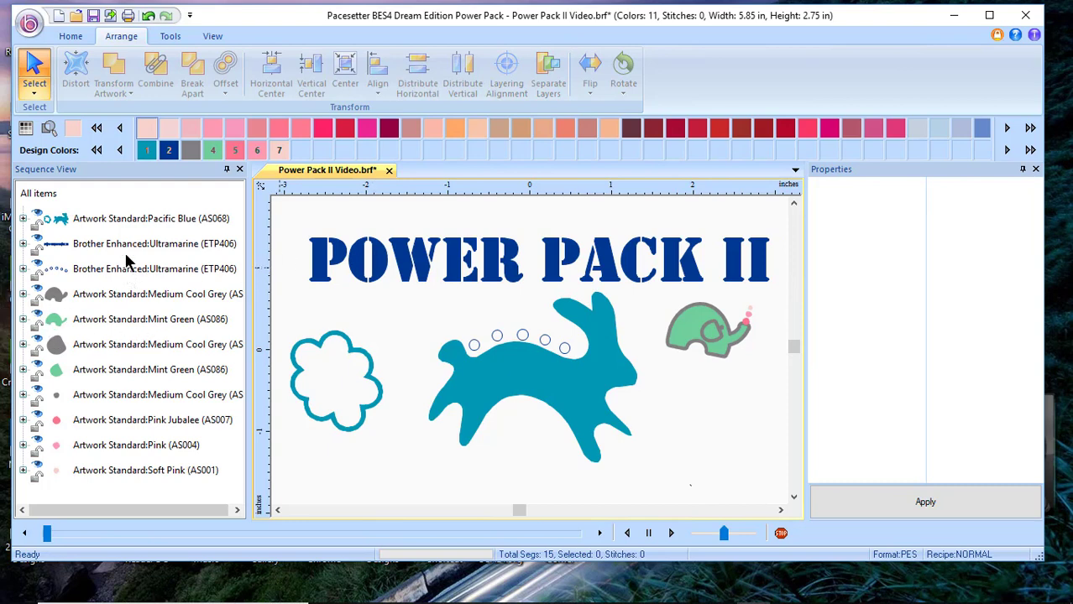
pyautogui.click(76, 245)
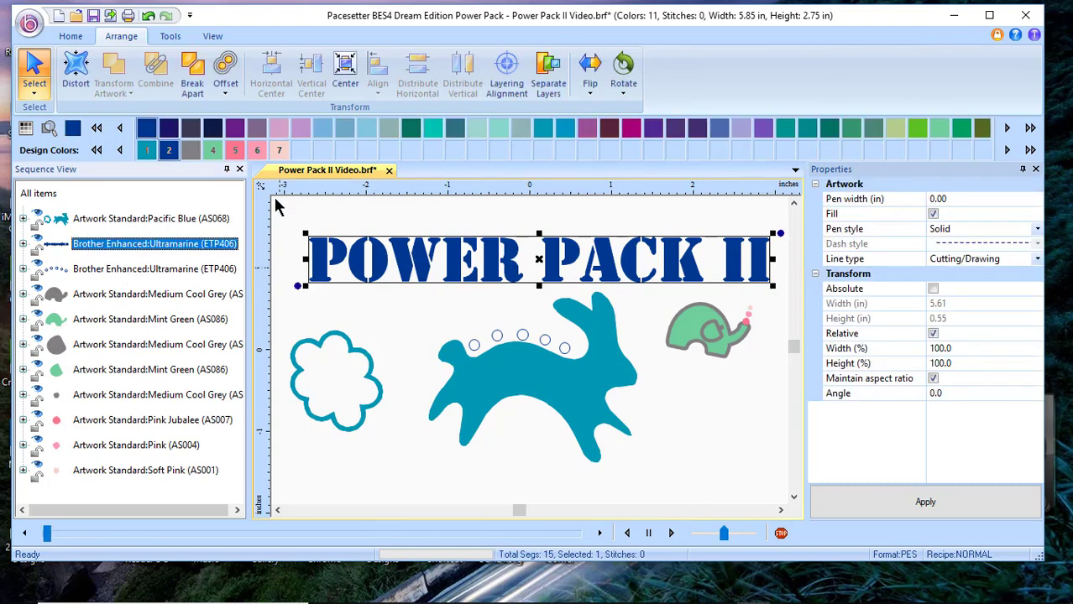
pyautogui.click(80, 84)
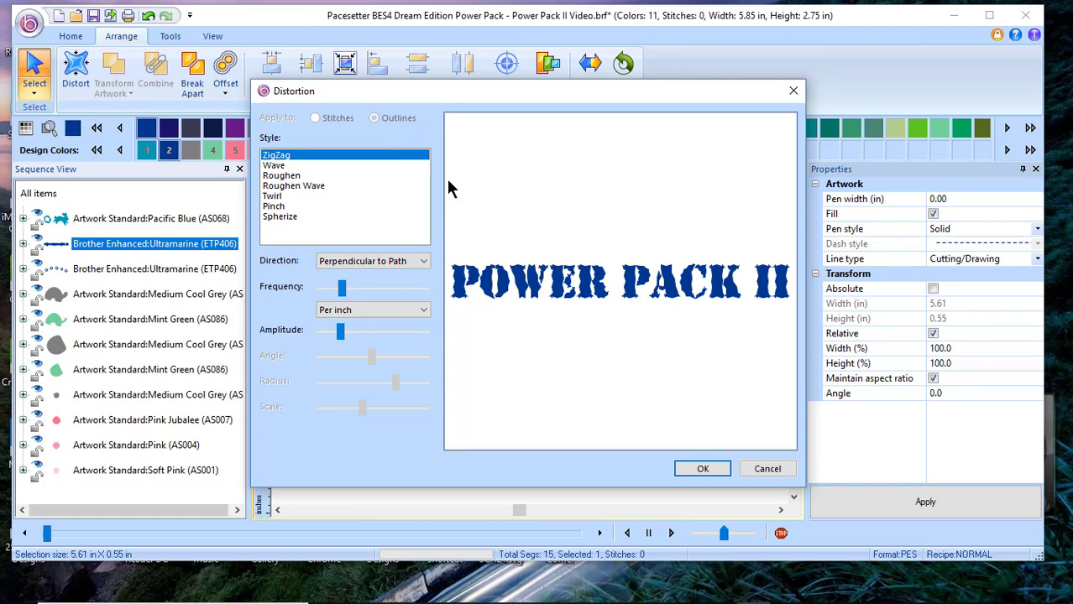
pyautogui.click(765, 469)
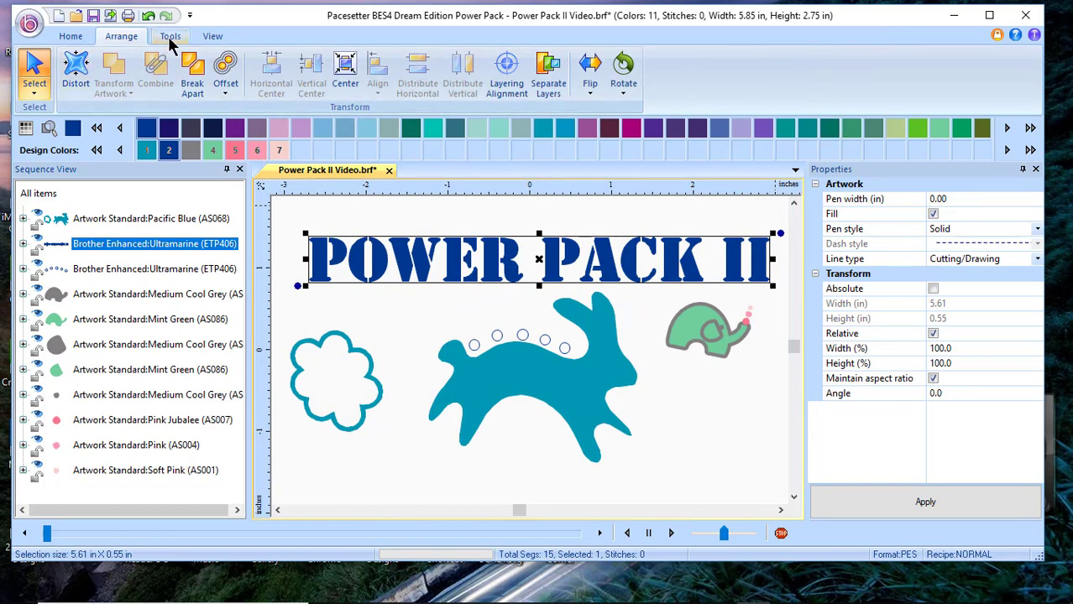
# Review the Arrange design effects available for the POWER PACK II lettering, from On Path to Scatter, without applying any
pyautogui.click(171, 35)
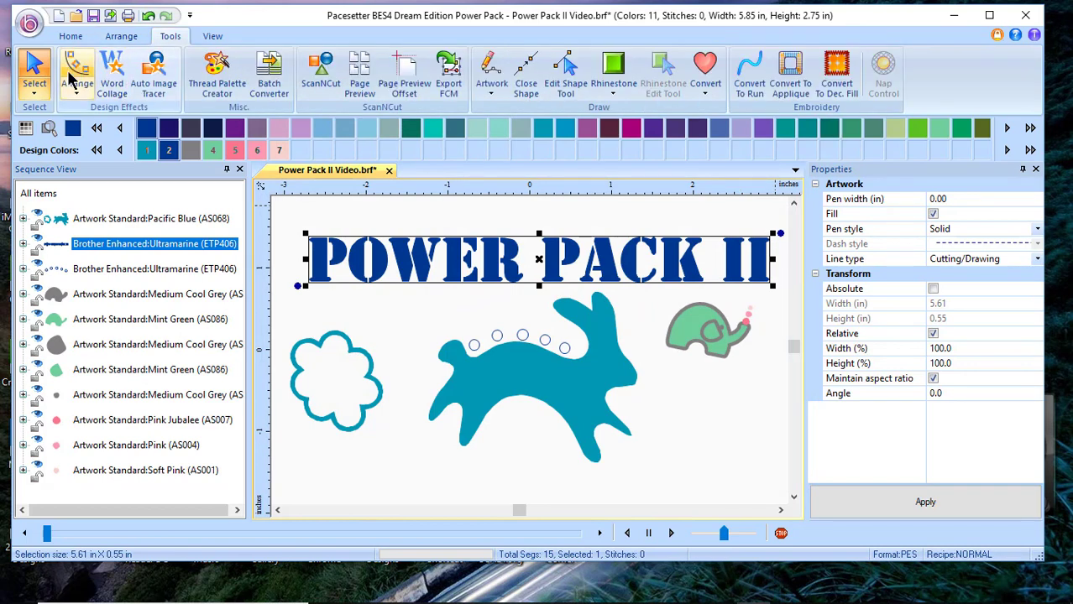
pyautogui.click(74, 90)
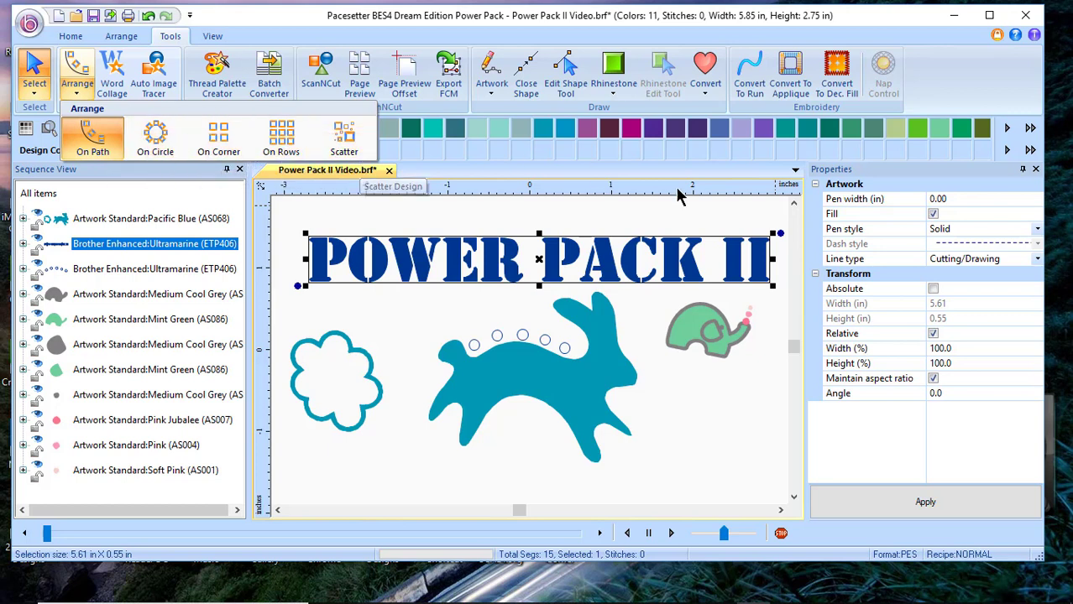
pyautogui.click(707, 483)
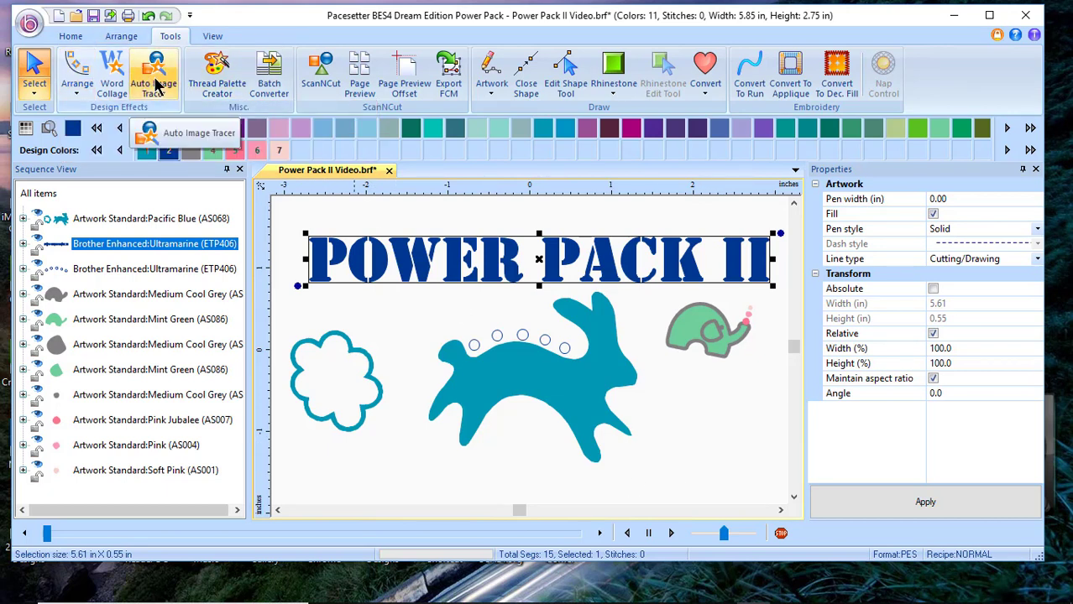
# Load BD 002.jpg into the Auto Image Tracer, checking the supported bitmap types and image transformation settings, and cancel without tracing
pyautogui.click(155, 86)
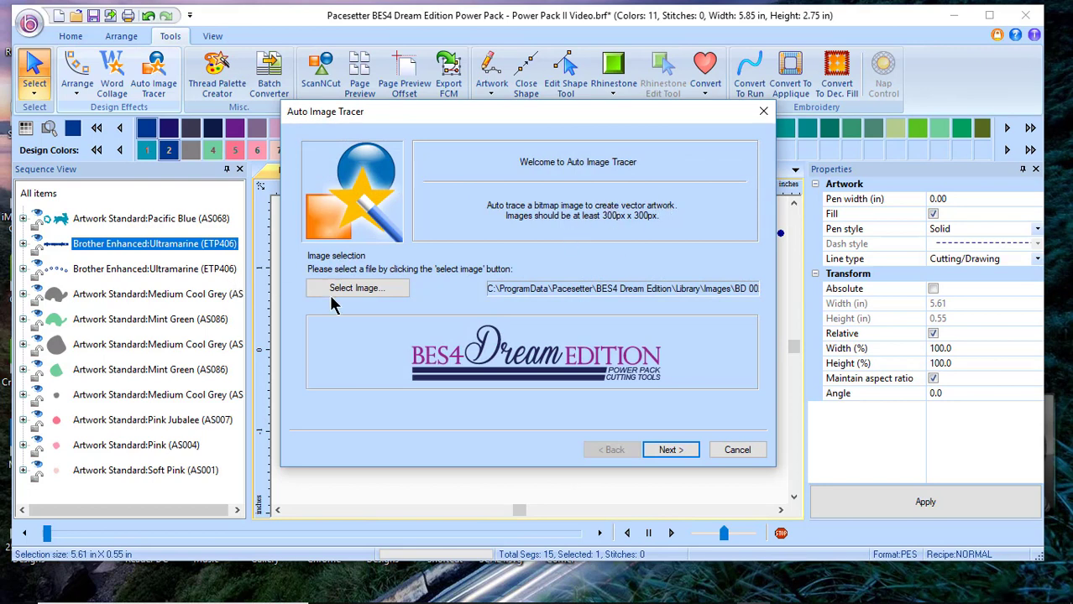
pyautogui.click(375, 298)
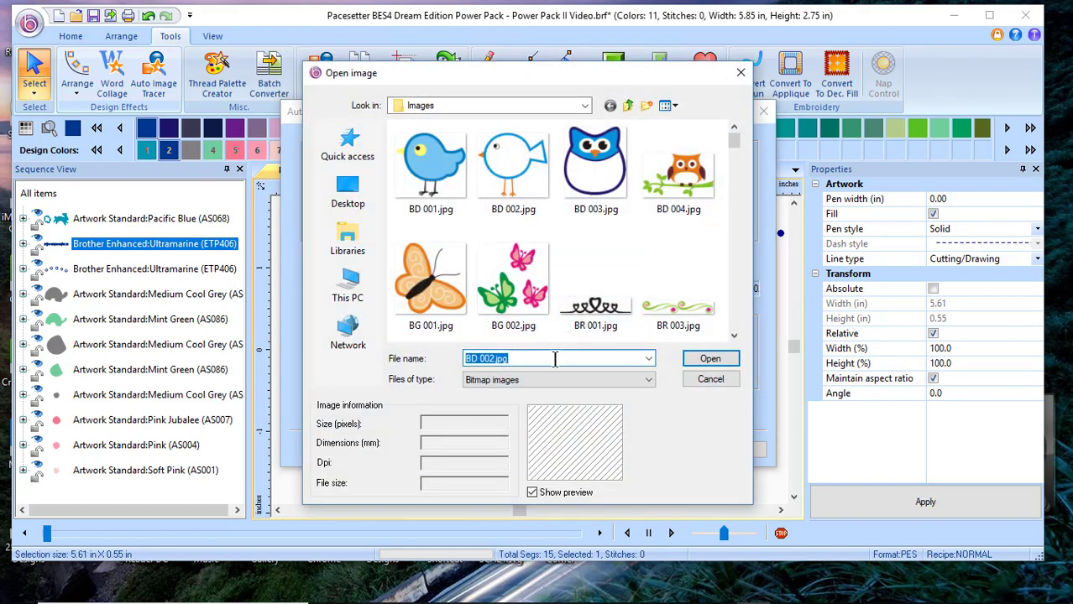
pyautogui.click(649, 380)
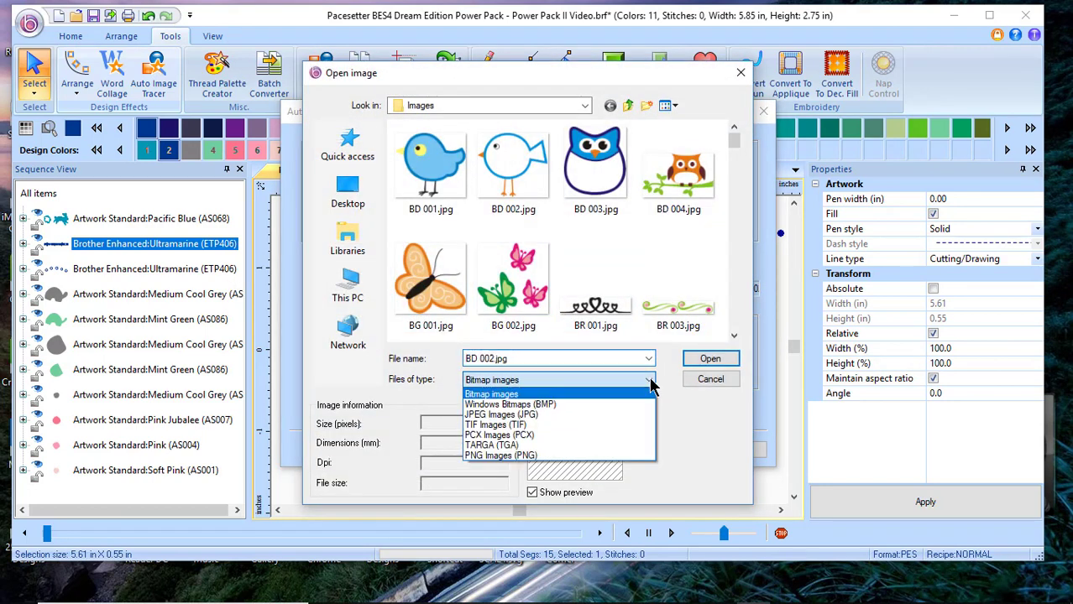
pyautogui.click(434, 292)
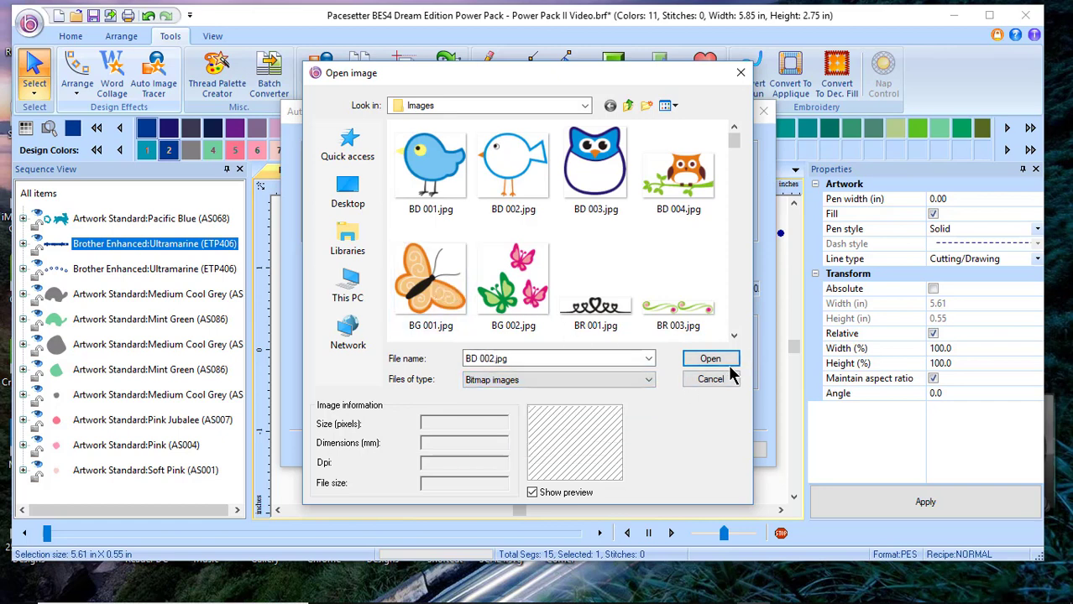
pyautogui.click(710, 358)
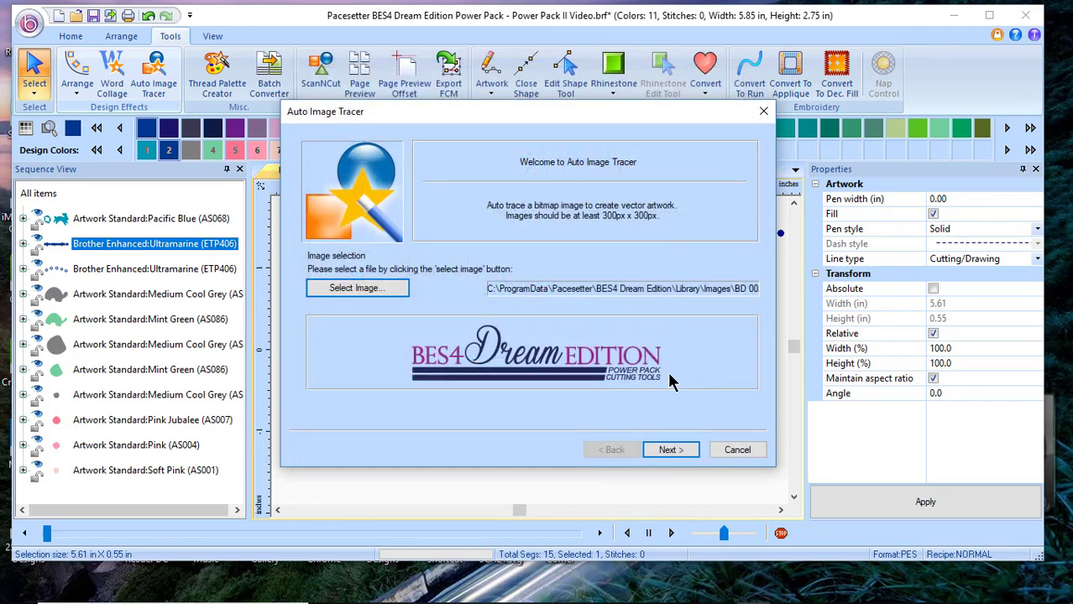
pyautogui.click(684, 449)
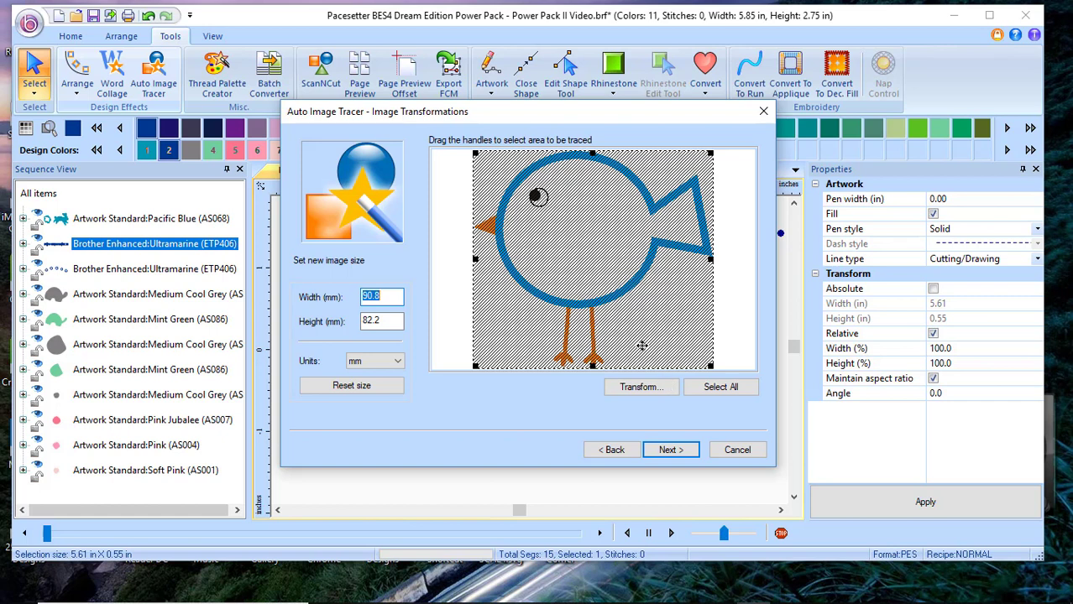
pyautogui.click(737, 450)
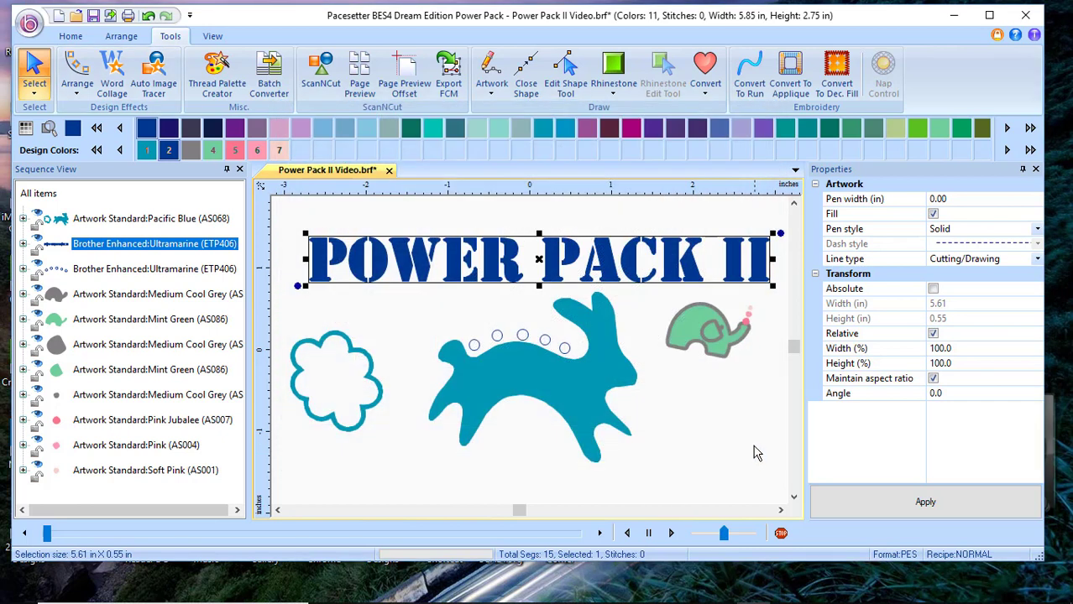
# Set the line type of the POWER PACK II lettering to Cutting and apply the change
pyautogui.click(1038, 261)
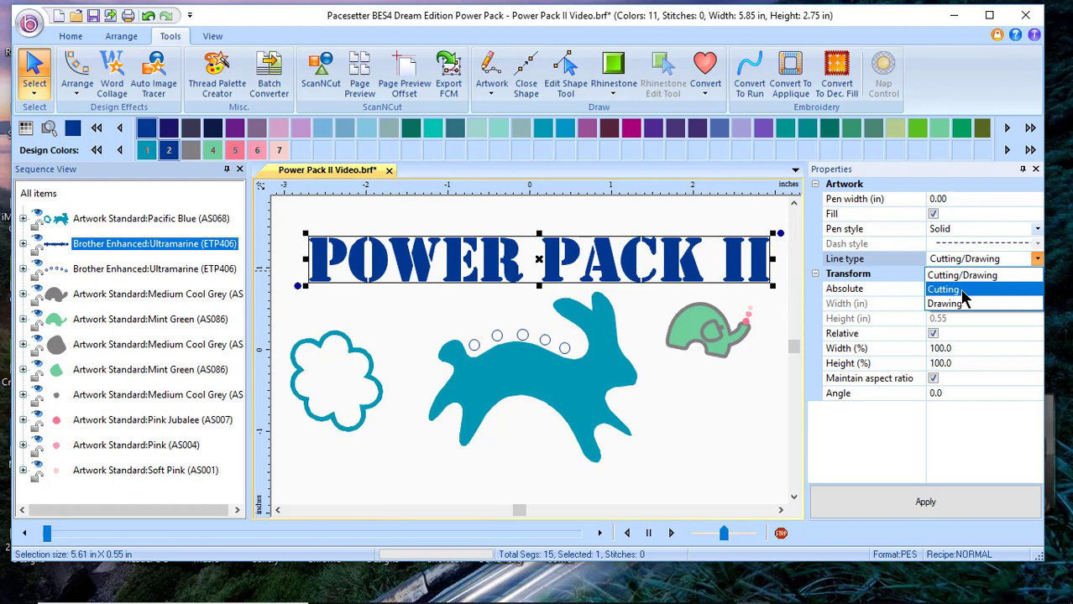
pyautogui.click(963, 290)
pyautogui.click(936, 511)
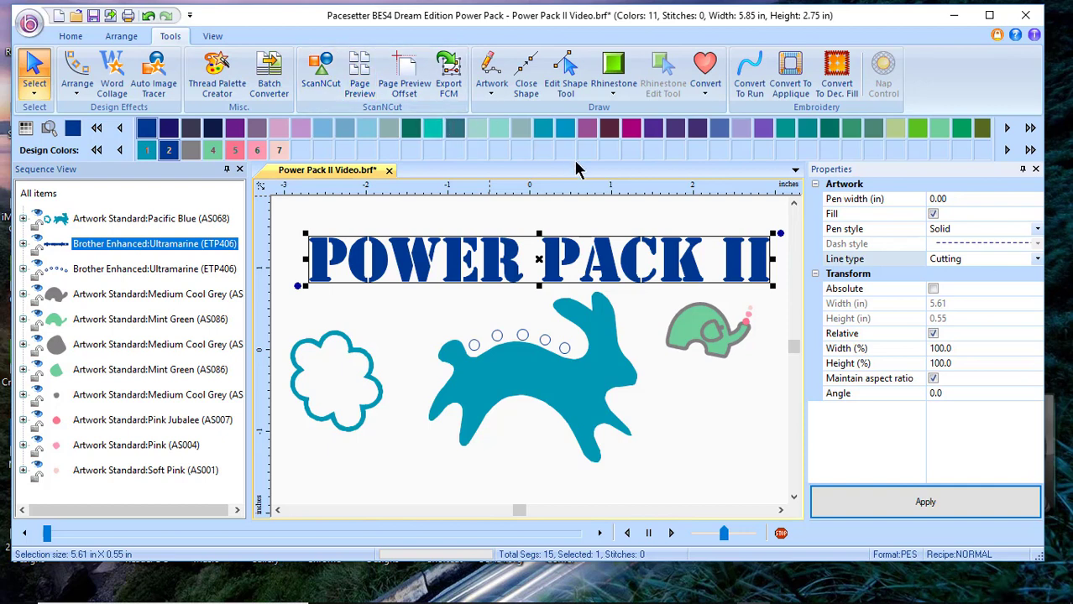
# Review the artwork drawing tools, from Pen to Arc, and the available rhinestone placement tools
pyautogui.click(493, 99)
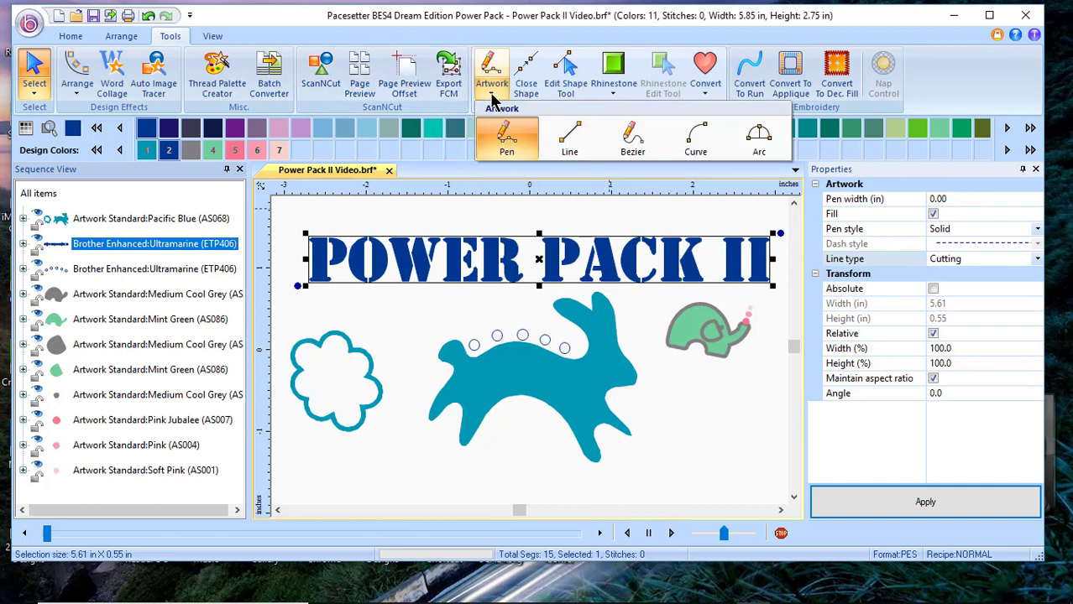
pyautogui.click(613, 88)
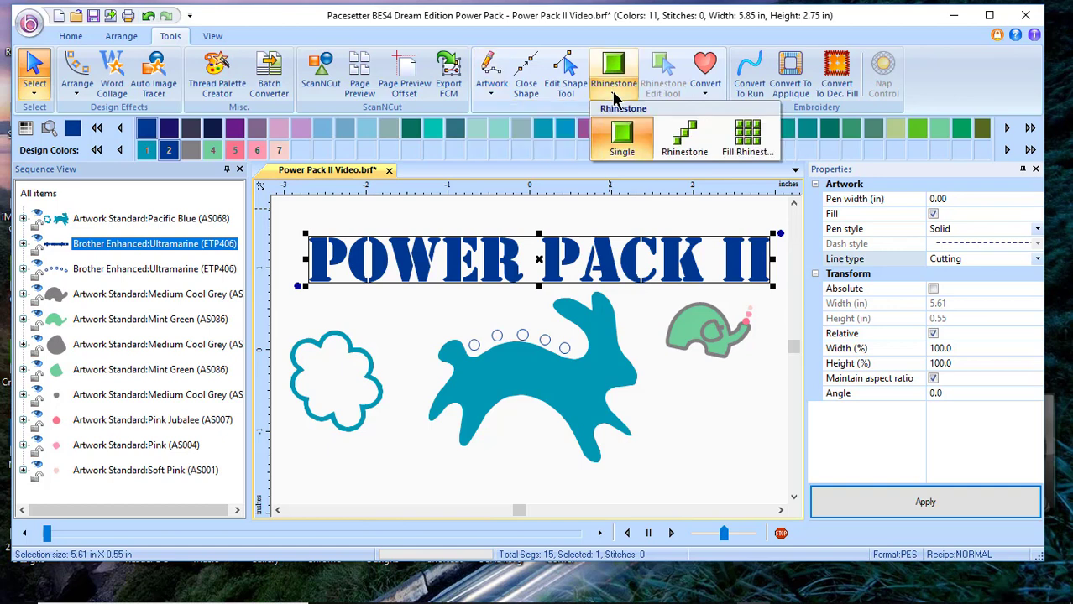